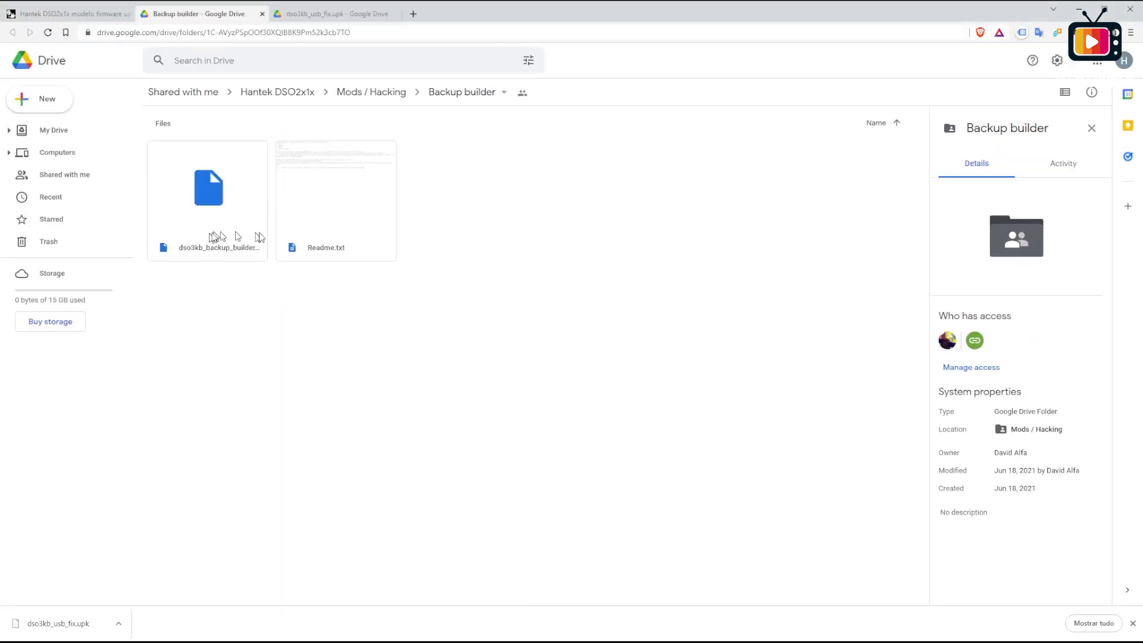
- Download dso3kb_backup_builder.upk using its right-click Download option
left_click(221, 229)
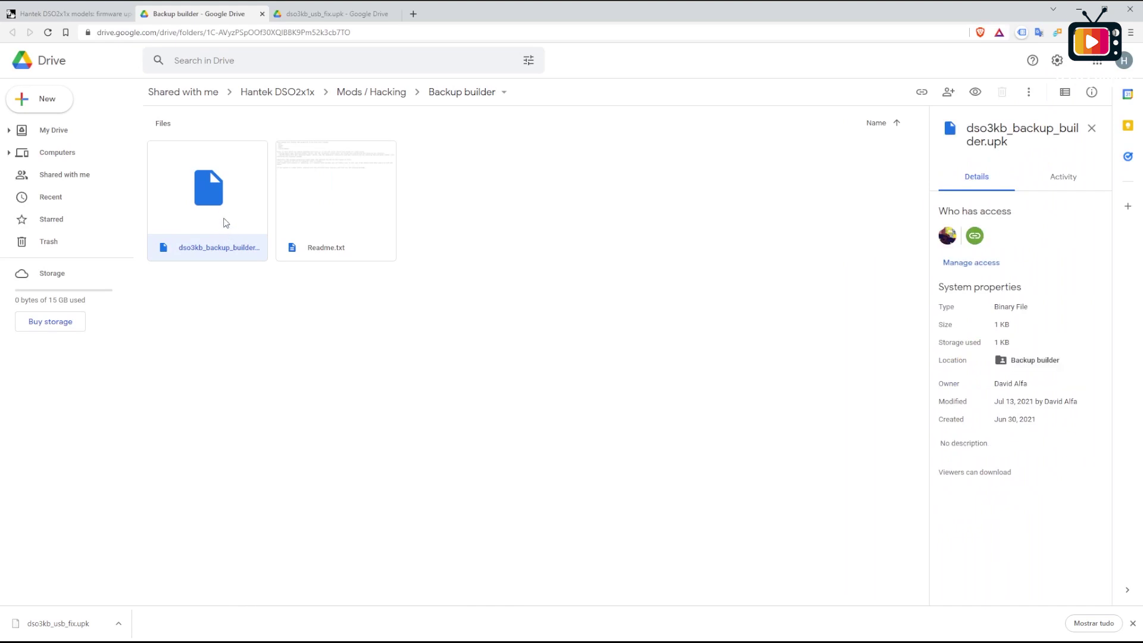
right_click(224, 222)
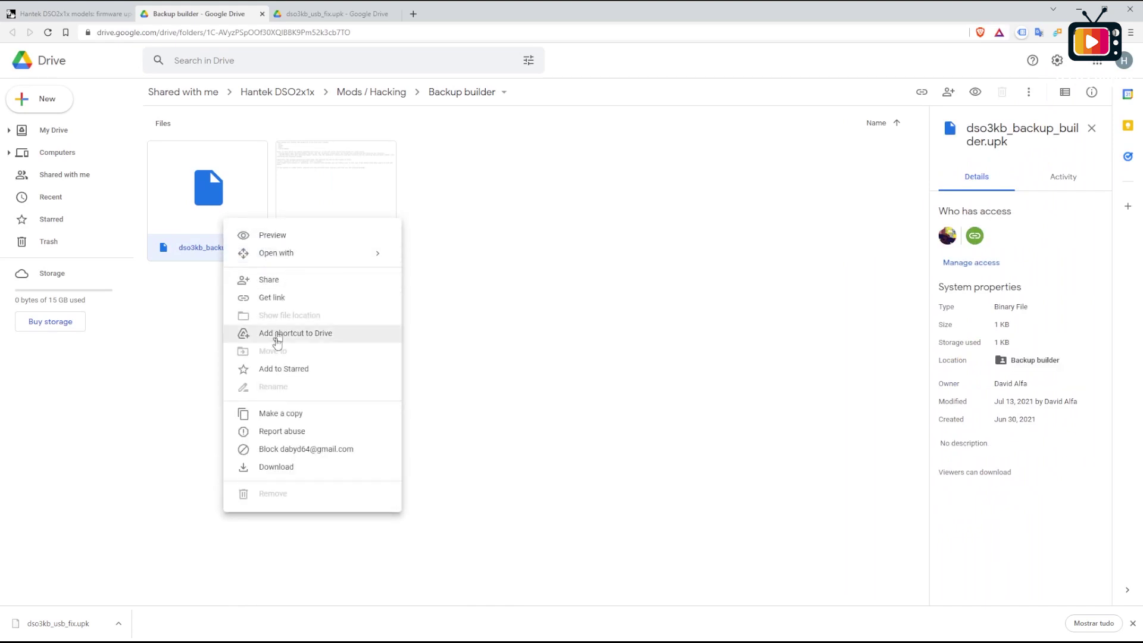
left_click(277, 466)
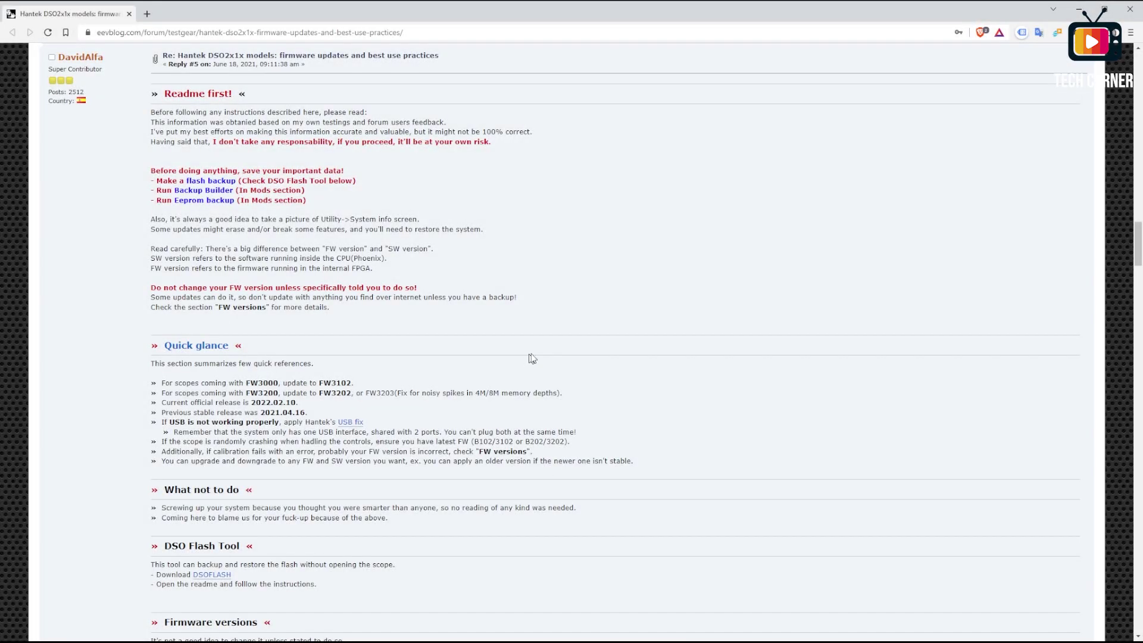
- Follow the DSOFLASH link under the DSO Flash Tool heading to its Google Drive folder
left_click_drag(162, 547, 242, 546)
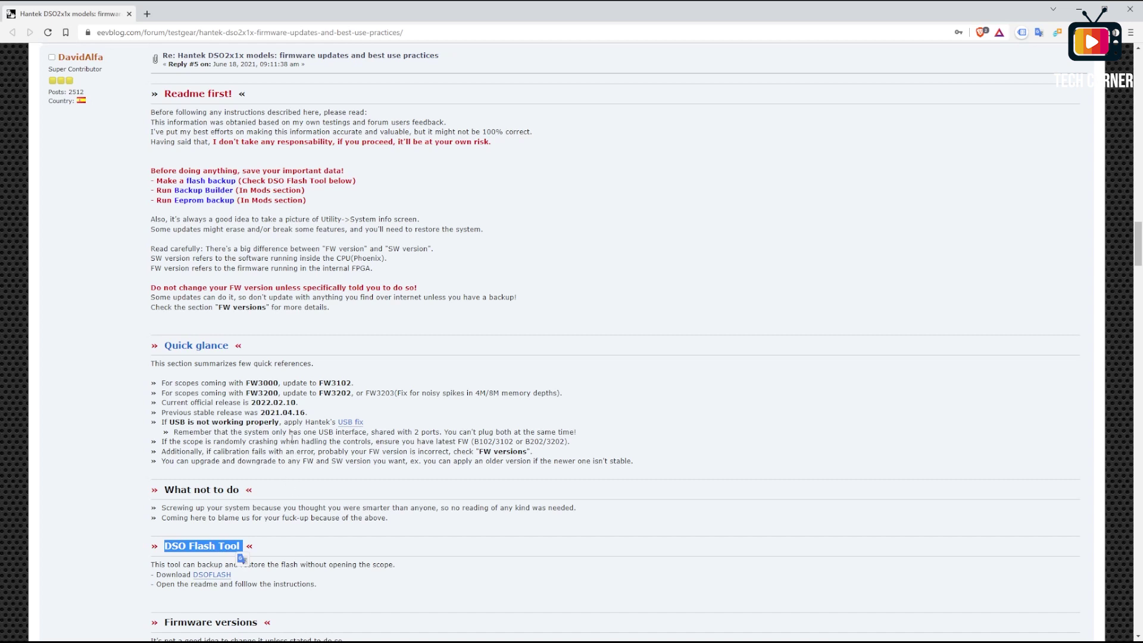
left_click(256, 582)
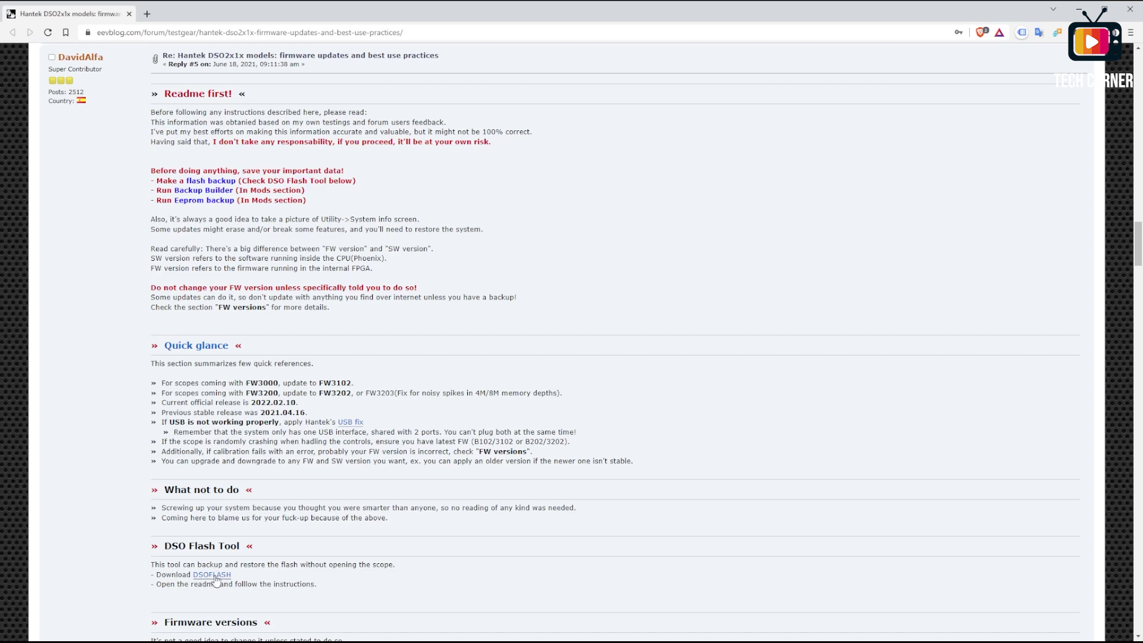
left_click(213, 575)
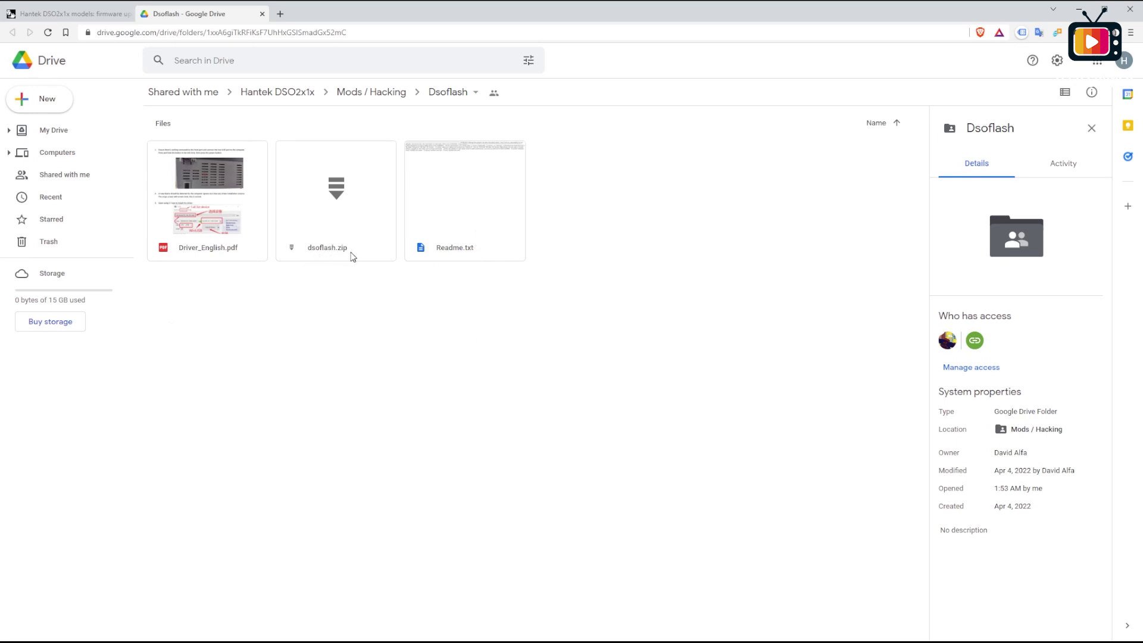
- Download dsoflash.zip using its right-click Download option
left_click(369, 222)
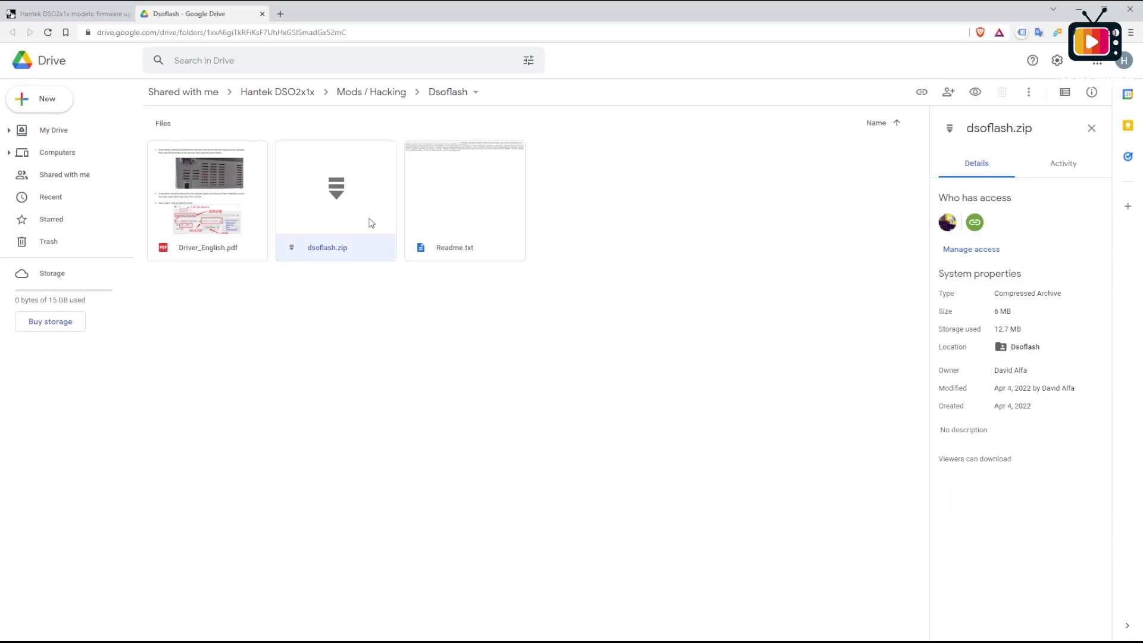
right_click(369, 223)
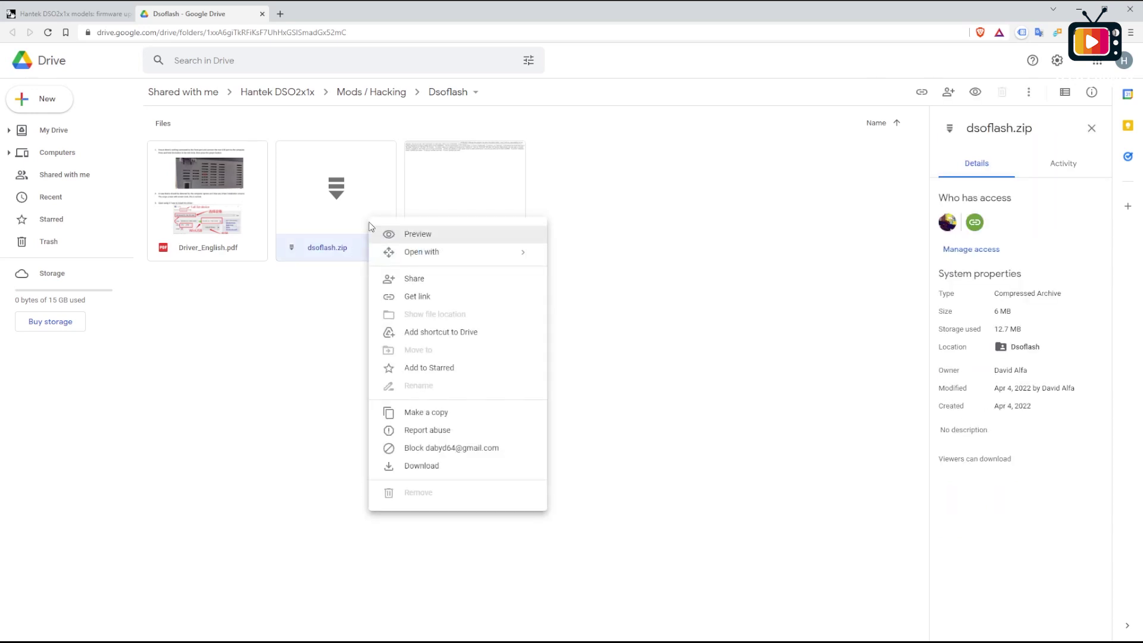
left_click(427, 467)
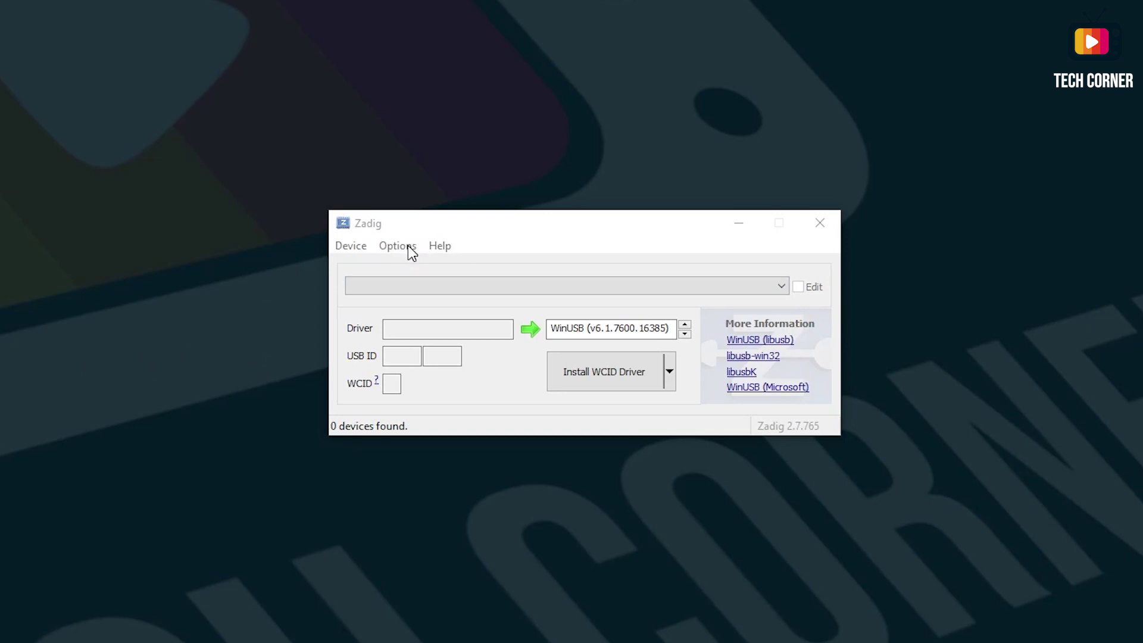
- Enable List All Devices in Options and expand the device list to find the Hantek DSO2000
left_click(410, 249)
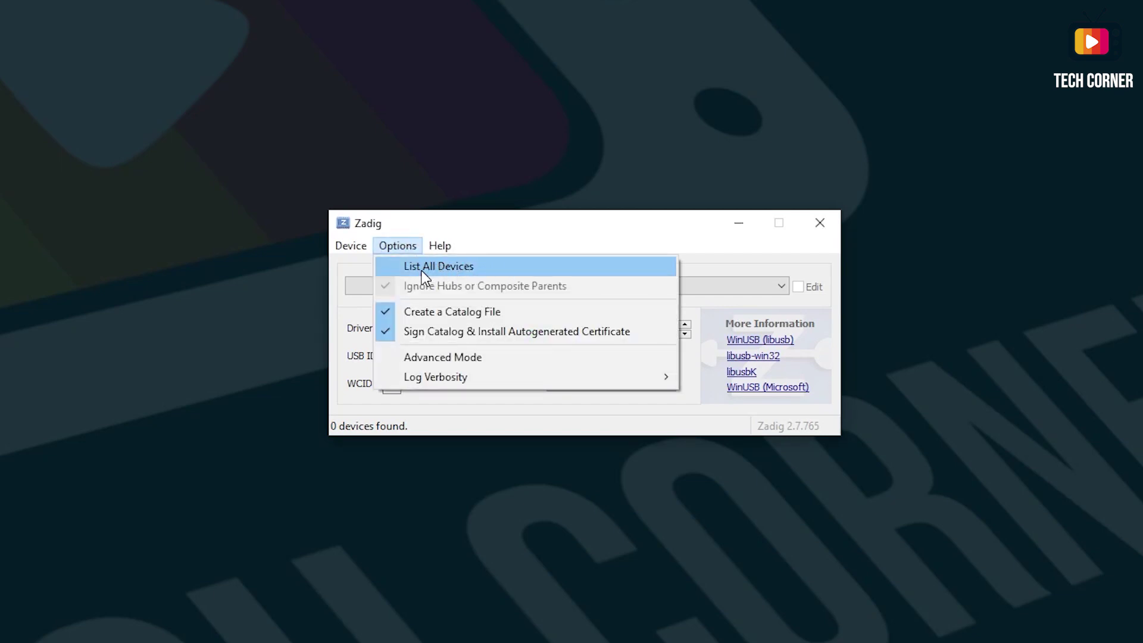
left_click(422, 268)
left_click(506, 288)
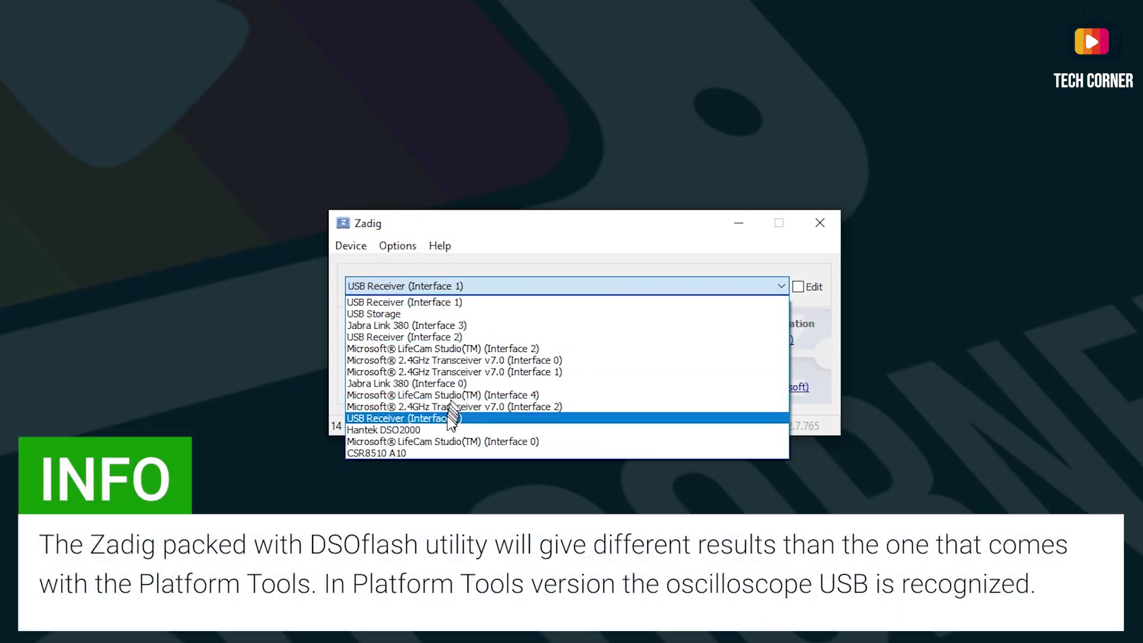
left_click(425, 430)
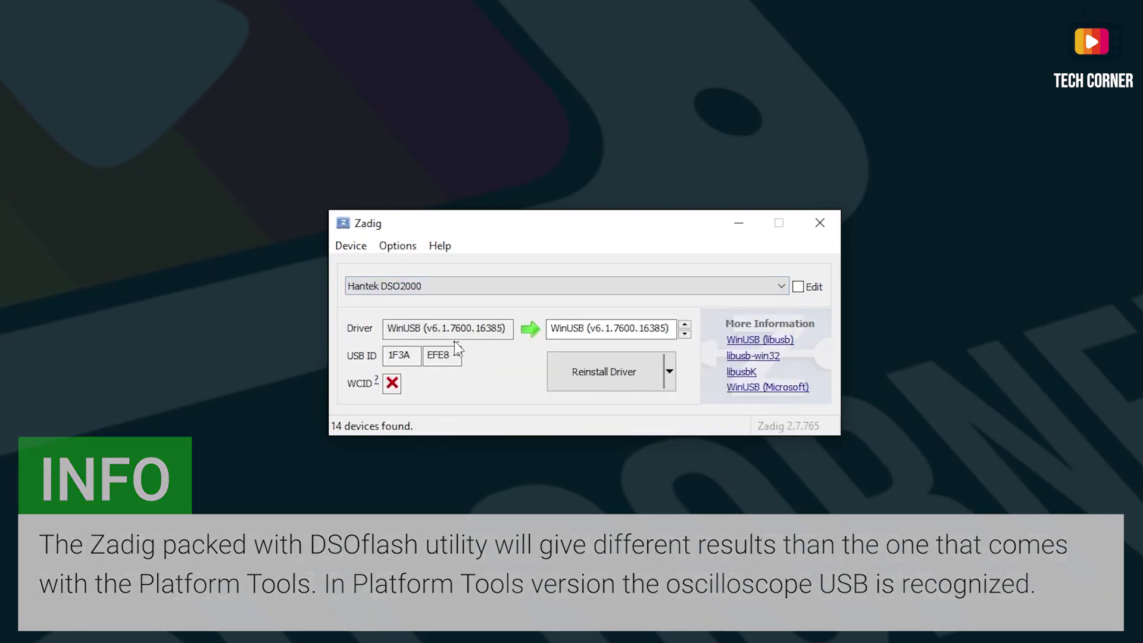
left_click(798, 288)
left_click(798, 288)
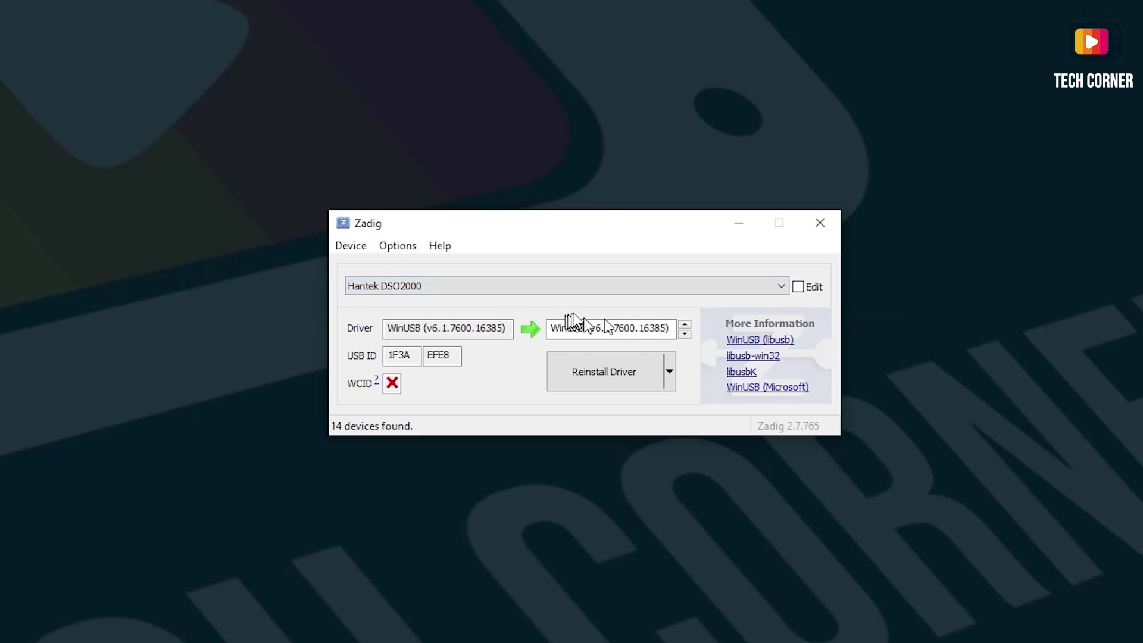
left_click(502, 290)
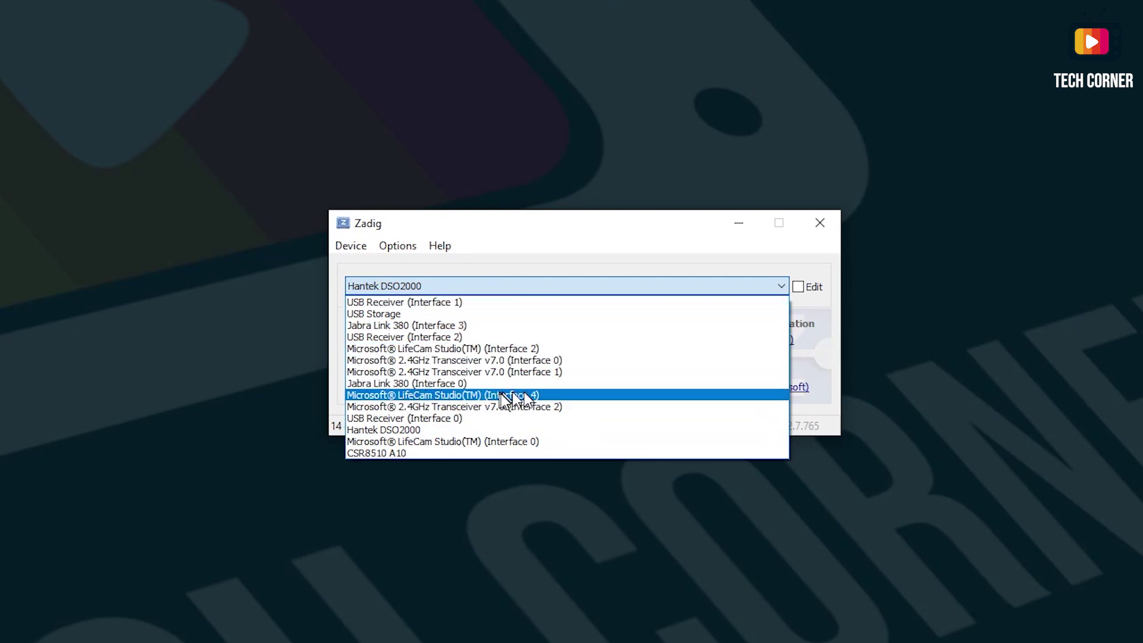
left_click(578, 287)
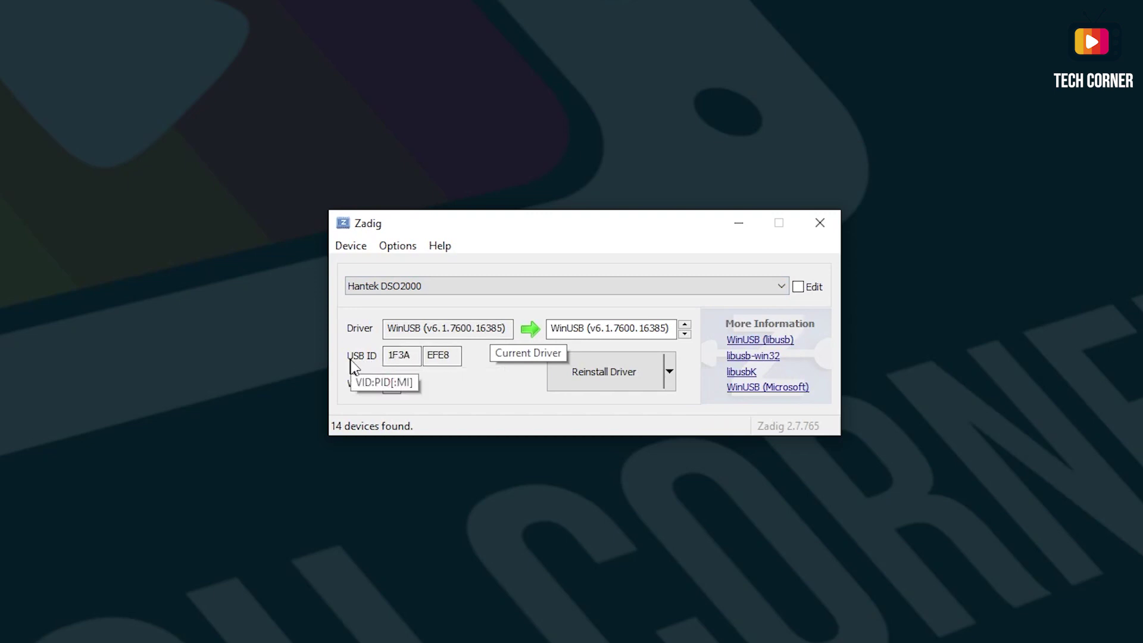
double_click(389, 360)
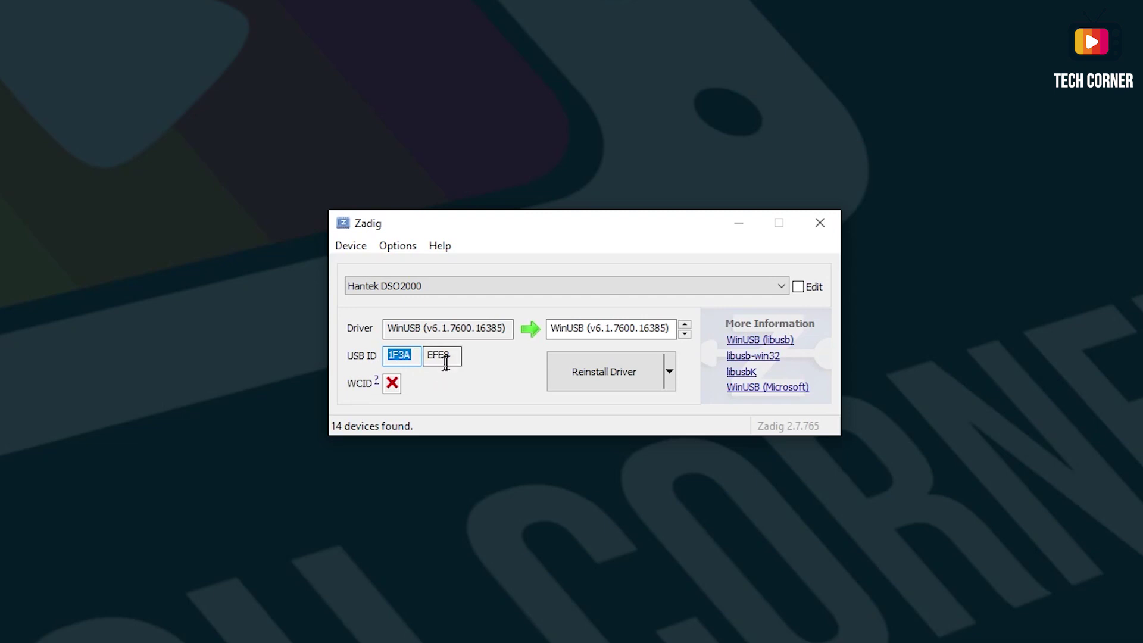
double_click(454, 357)
left_click(467, 285)
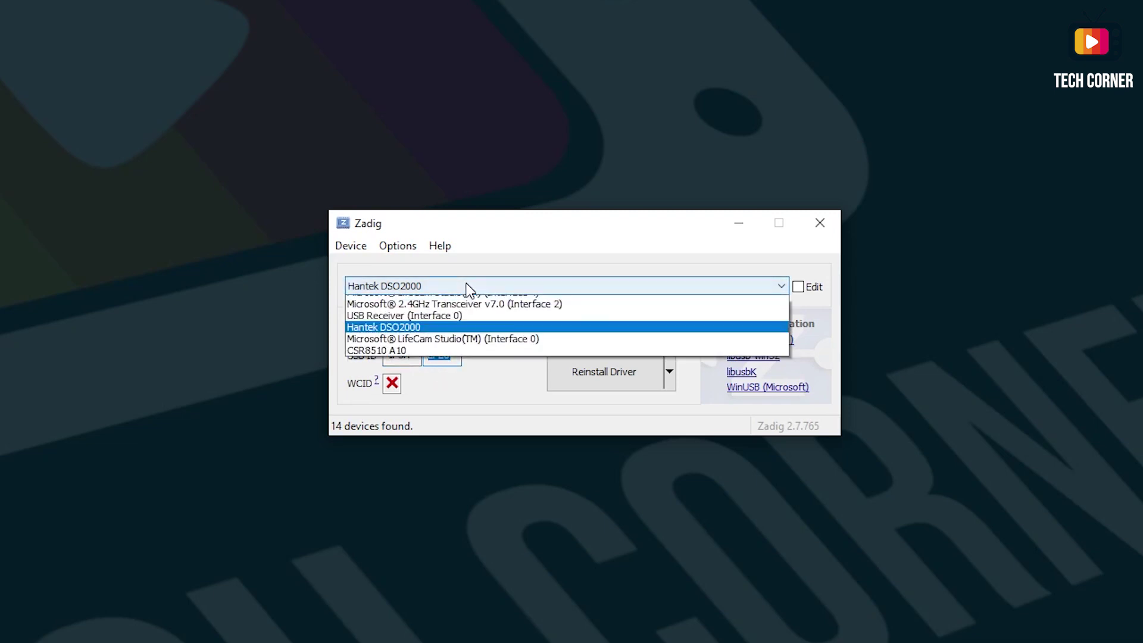
left_click(470, 288)
key("Down")
key("Up")
key("Up")
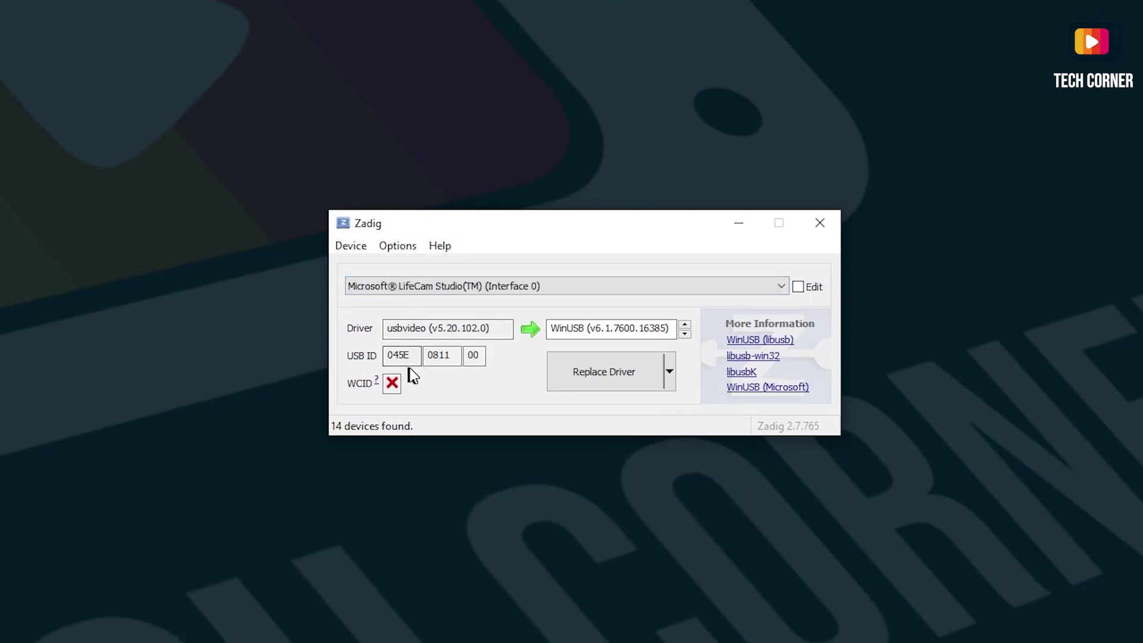
key("Down")
key("Down")
mouse_move(398, 365)
key("Up")
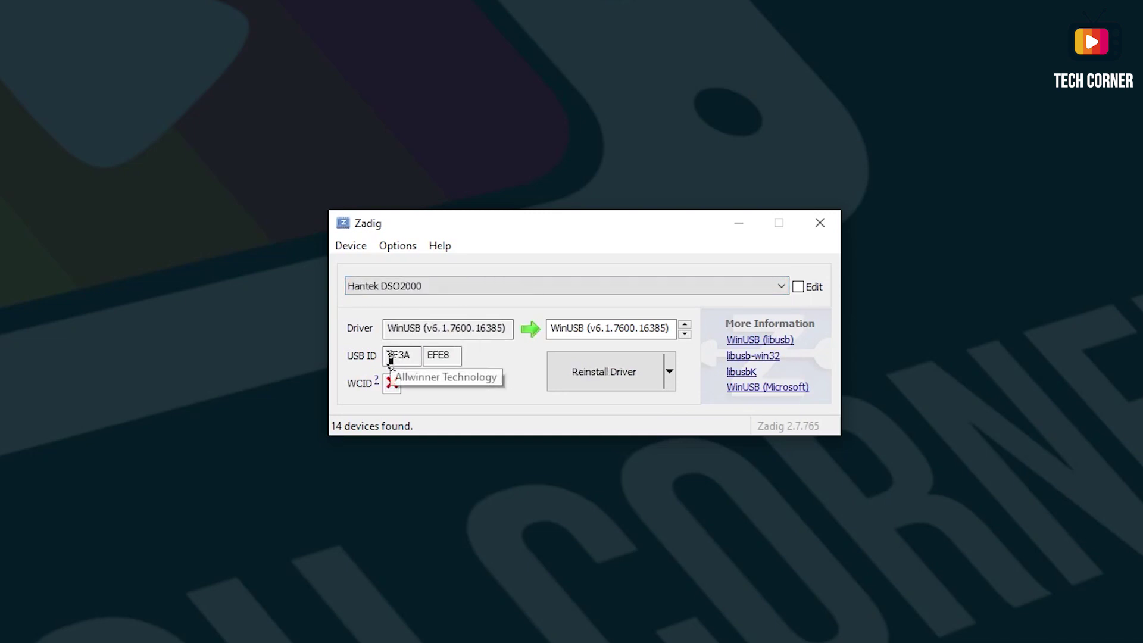
double_click(399, 356)
double_click(438, 355)
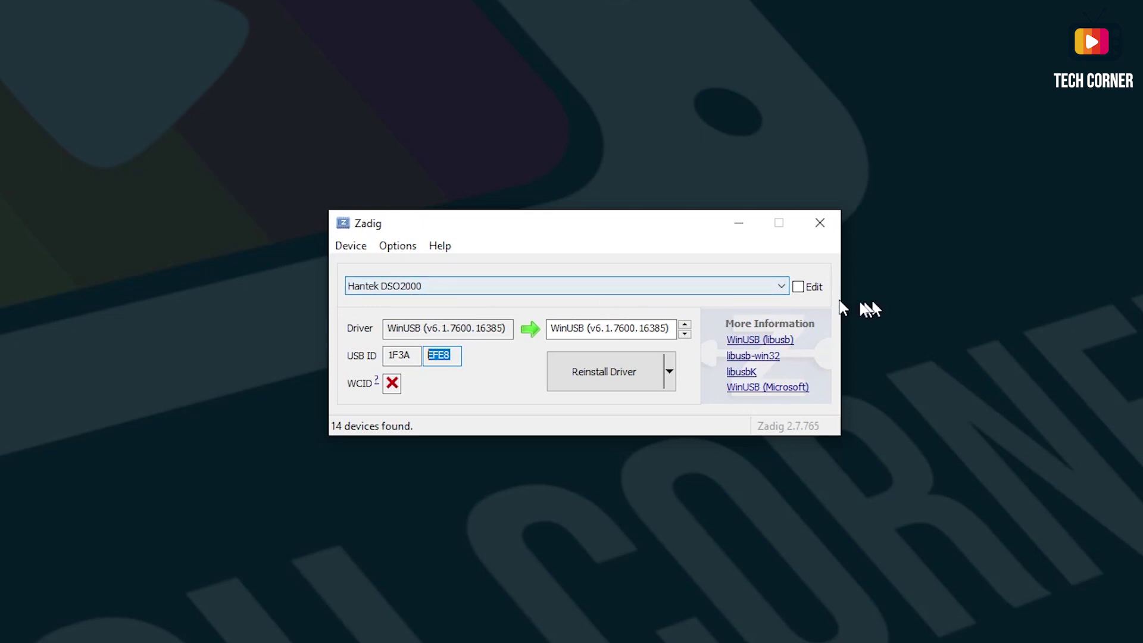
left_click(798, 288)
left_click(728, 288)
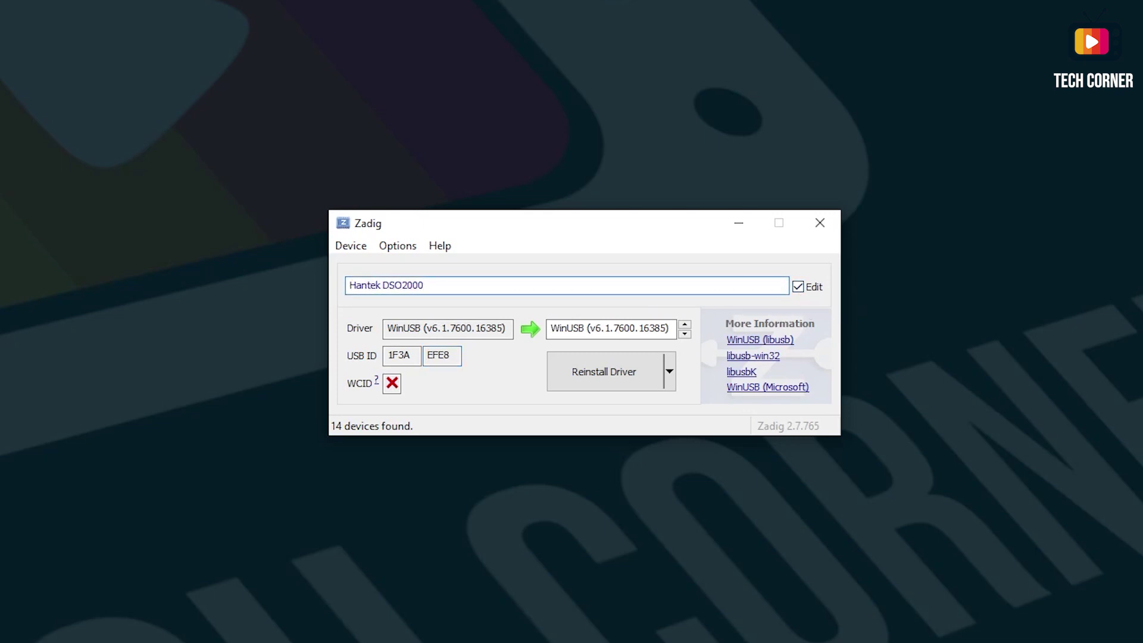
left_click(799, 287)
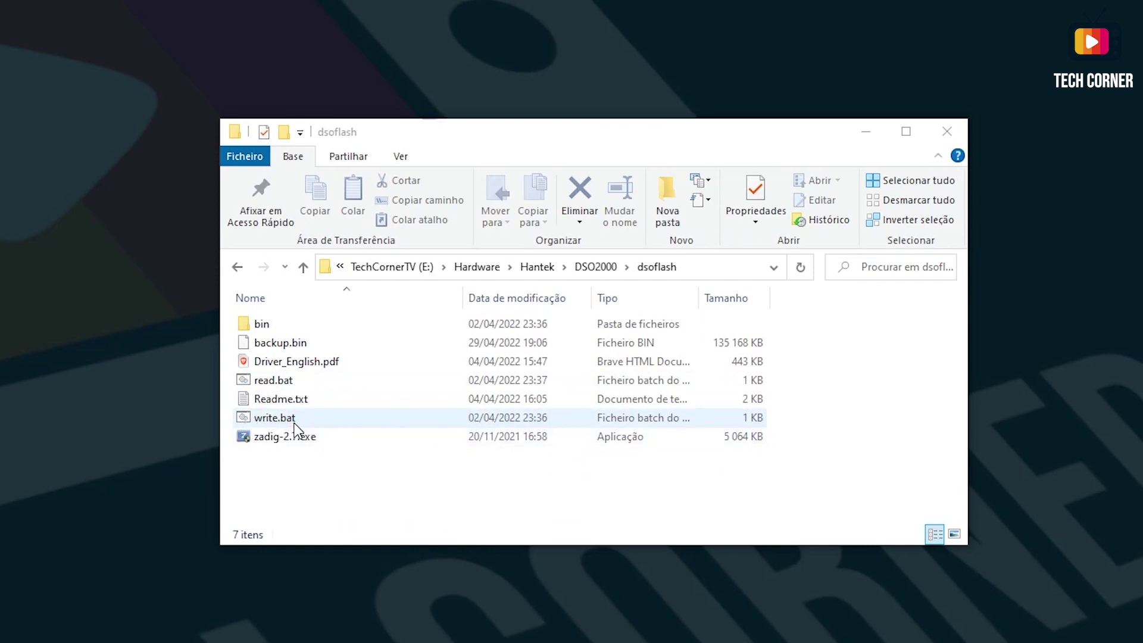
- Run read.bat in the dsoflash folder, producing a 135 168 KB backup.bin
left_click(290, 384)
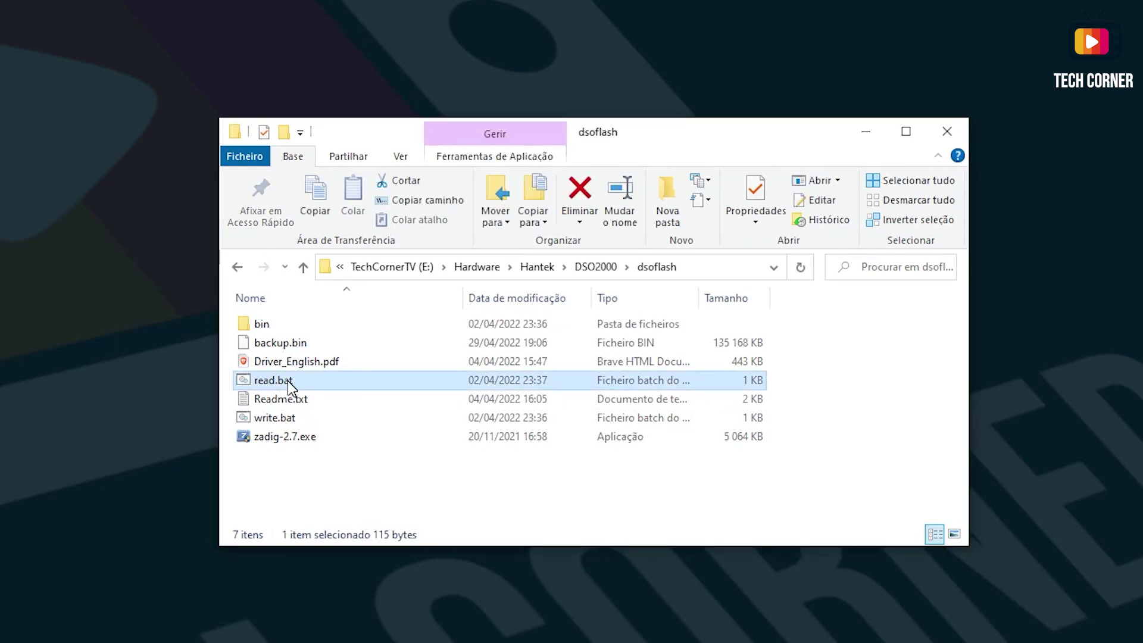
double_click(290, 384)
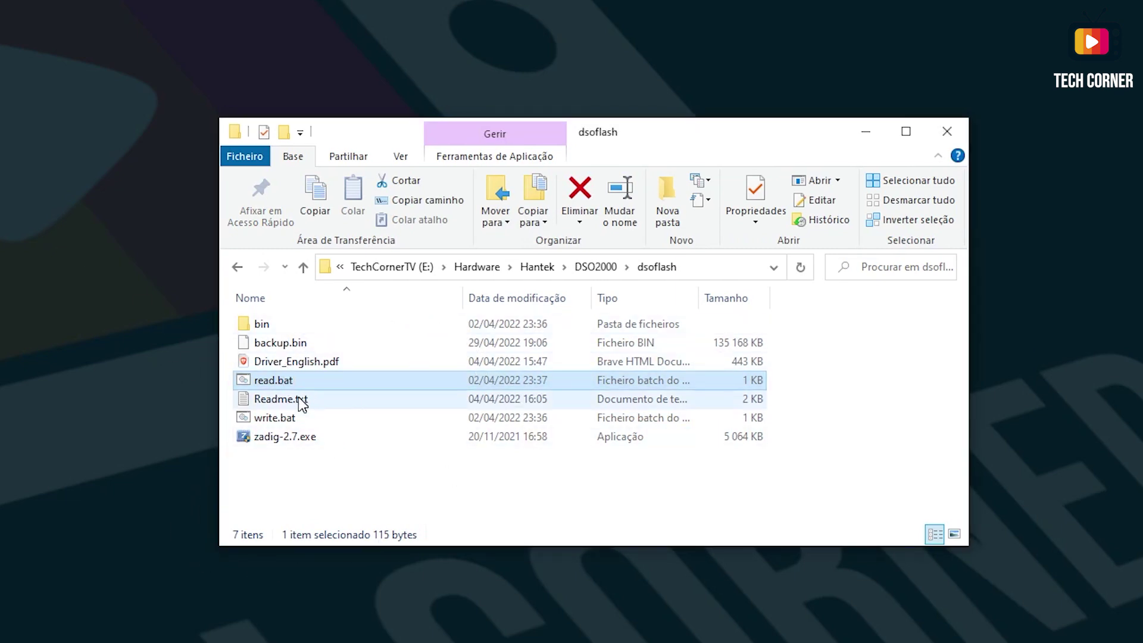
left_click(280, 345)
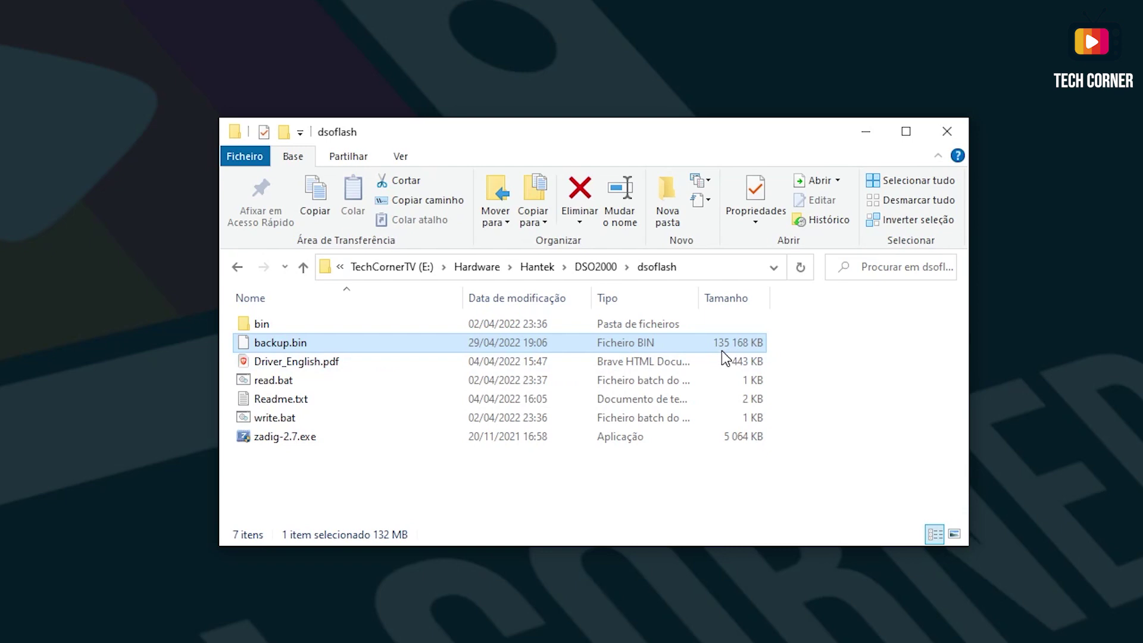
- Rename backup.bin to restore.bin, leaving write.bat's name unchanged
left_click(306, 345)
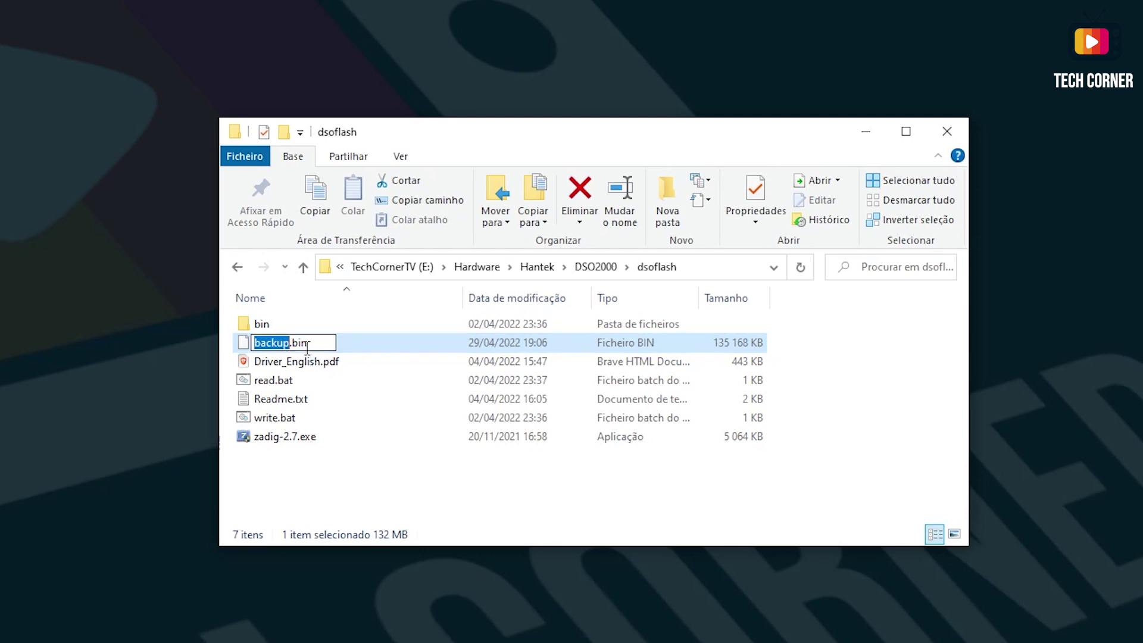
type("restore")
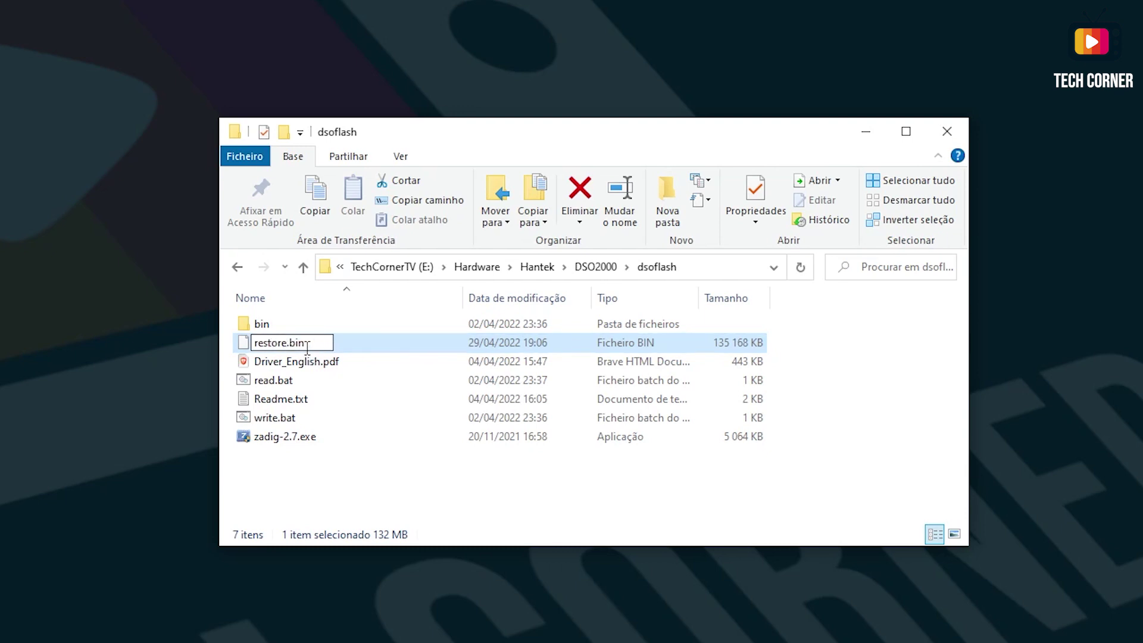
left_click(337, 437)
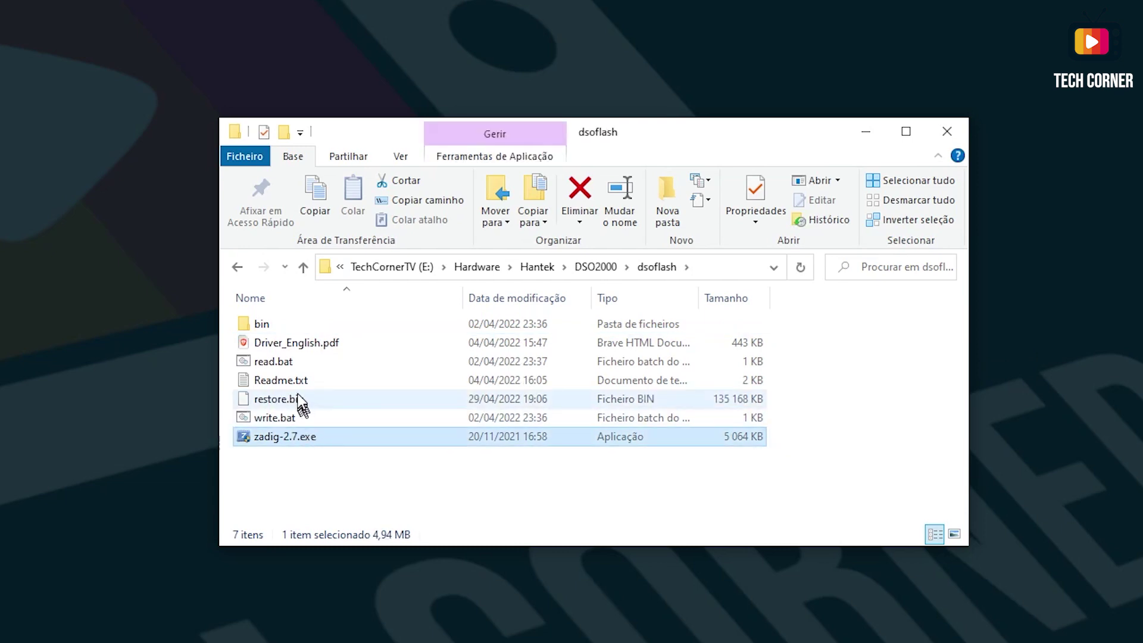
left_click(277, 417)
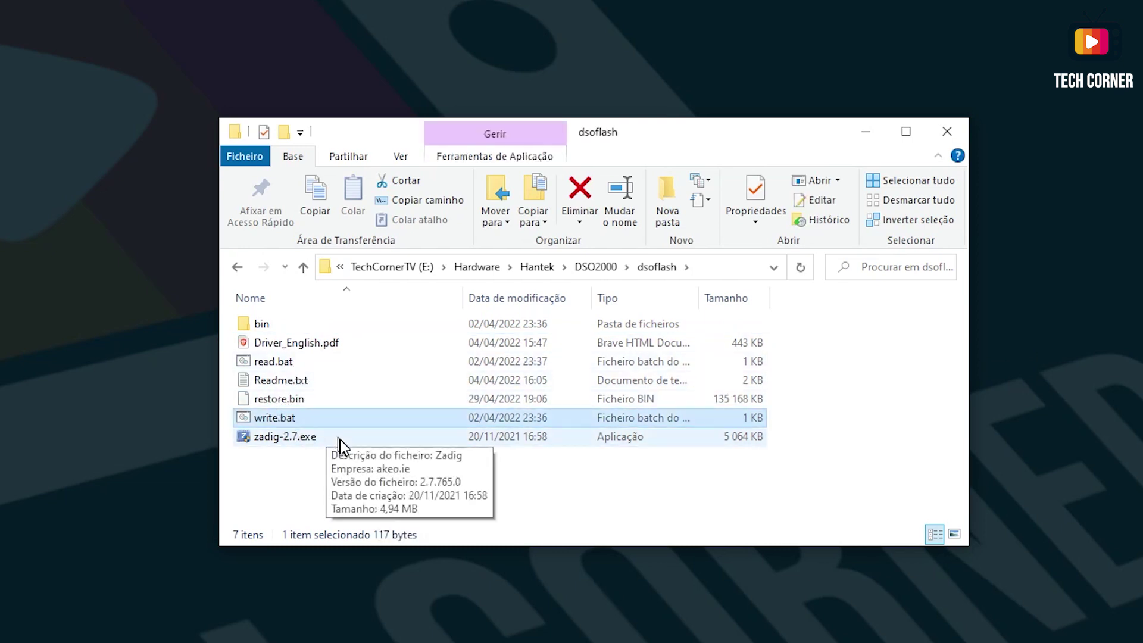
left_click(290, 422)
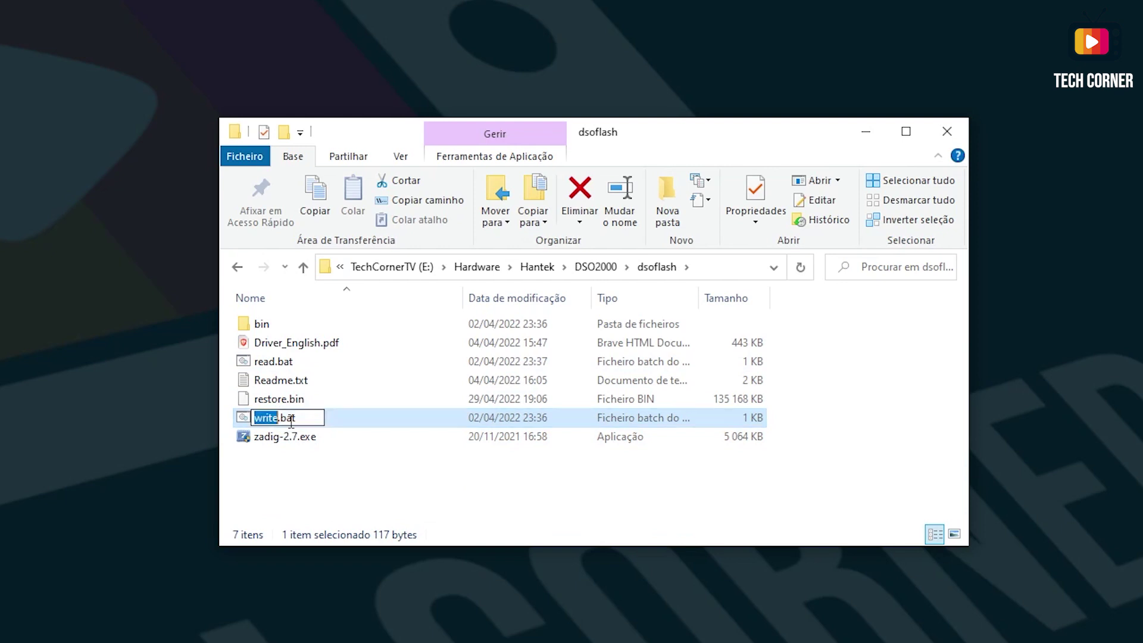
key("Escape")
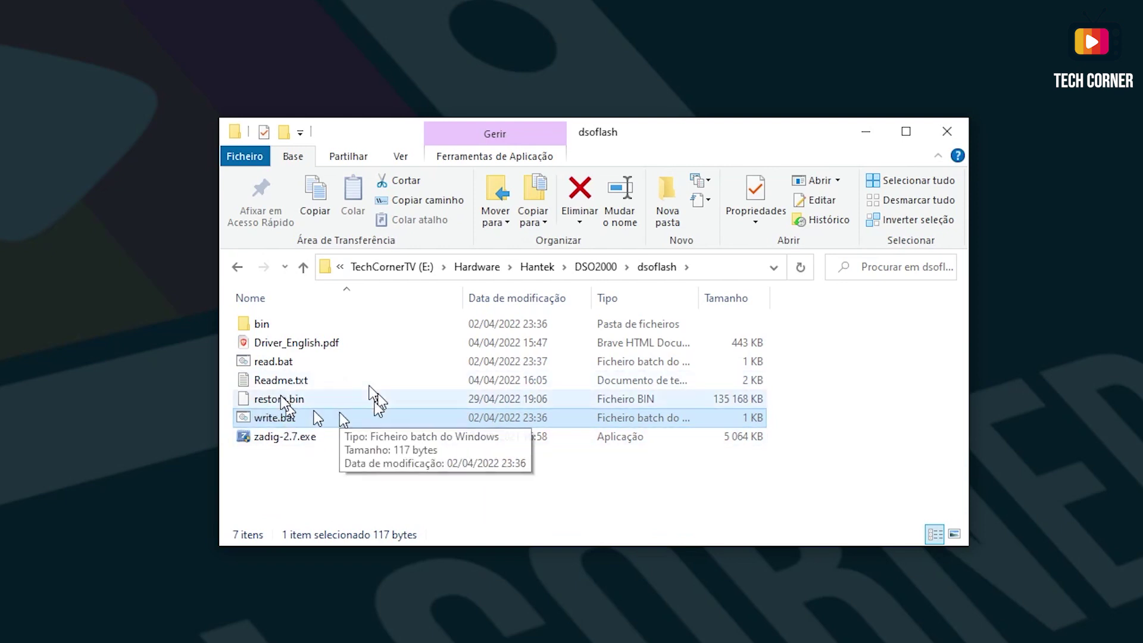